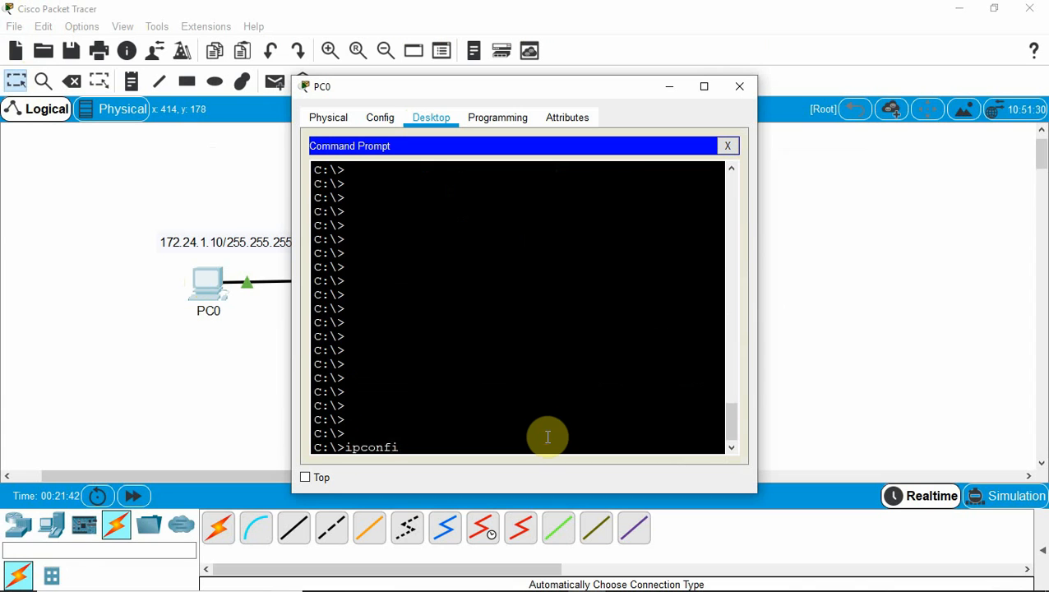
Run ipconfig in PC0's command prompt, ping 172.24.2.20 from it, and close the prompt.
key("Return")
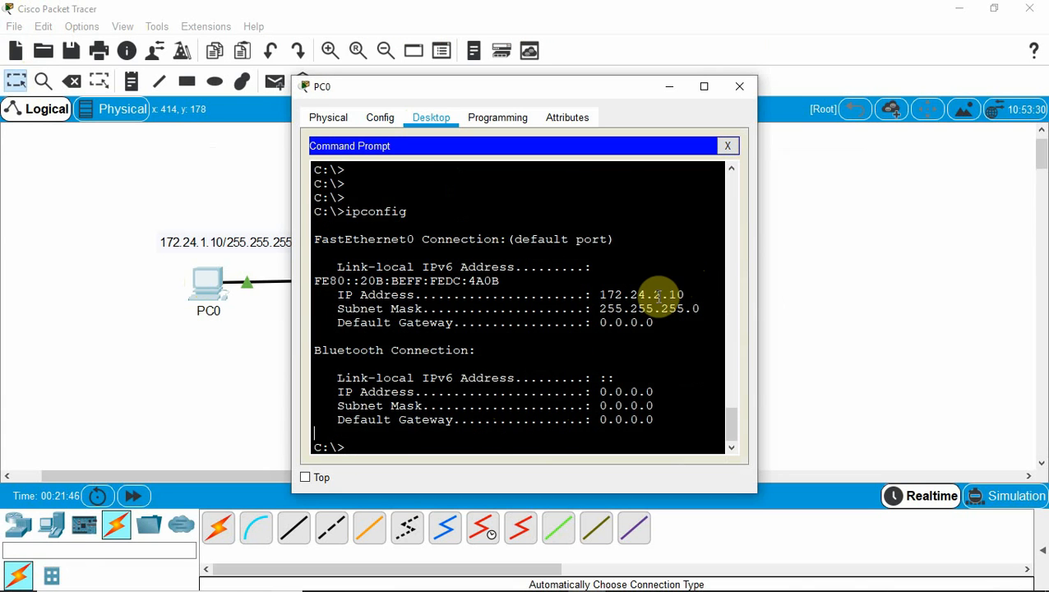
left_click_drag(660, 288, 603, 285)
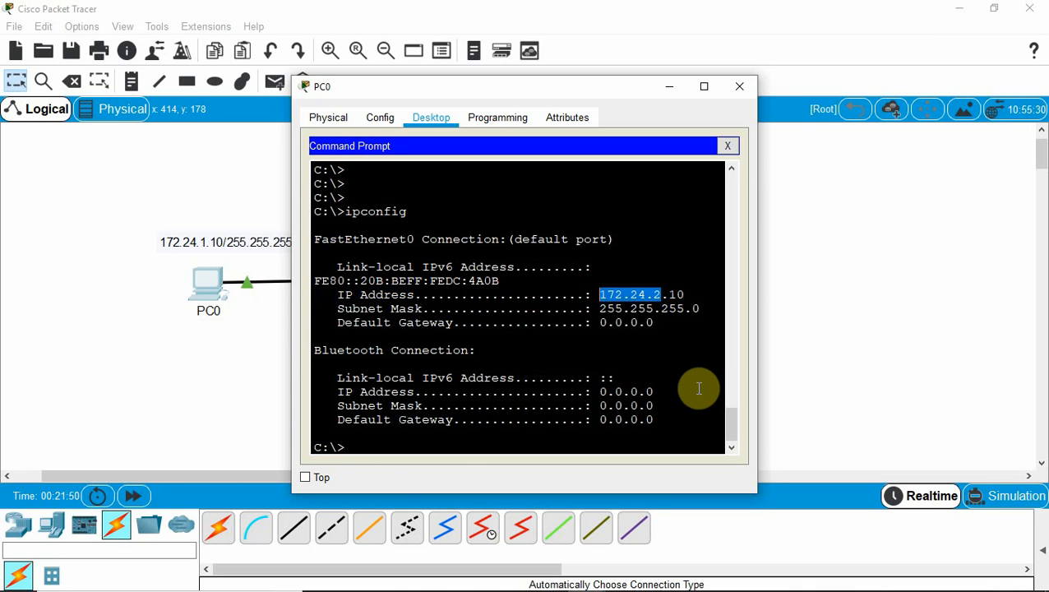
key("Up")
key("Up")
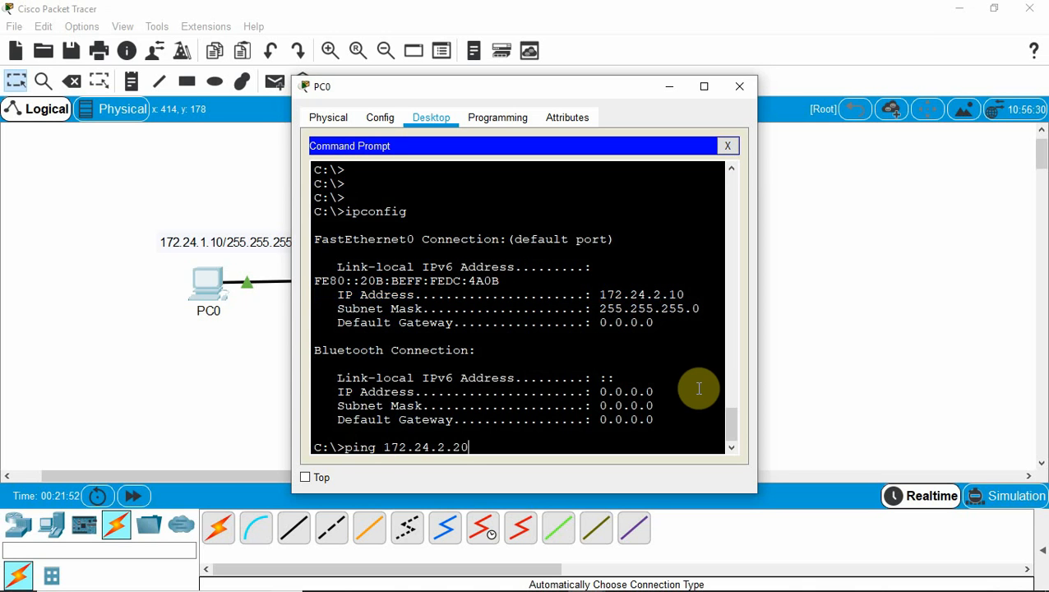
key("Return")
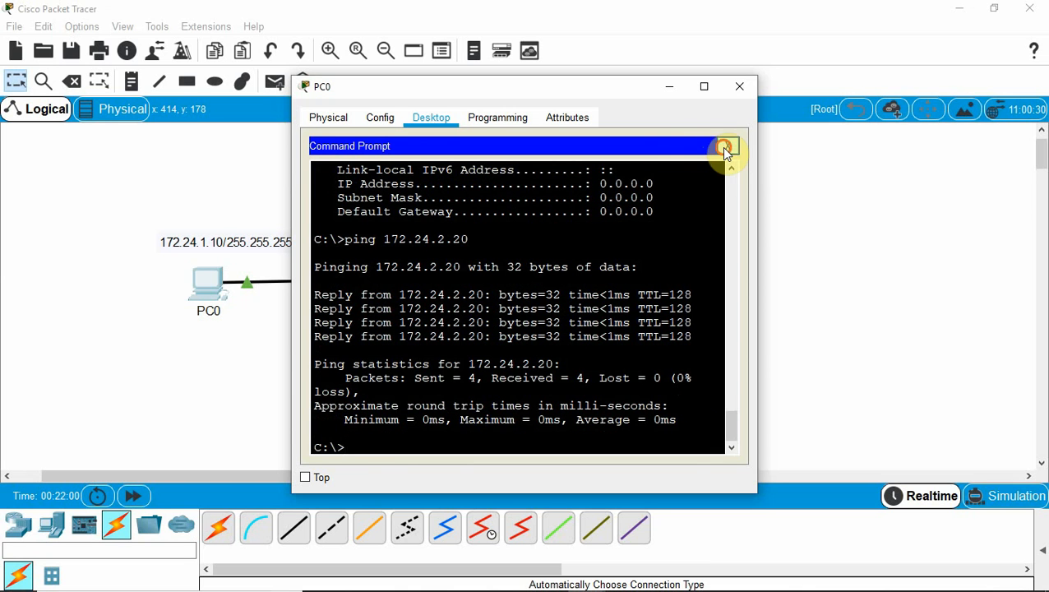
left_click(726, 146)
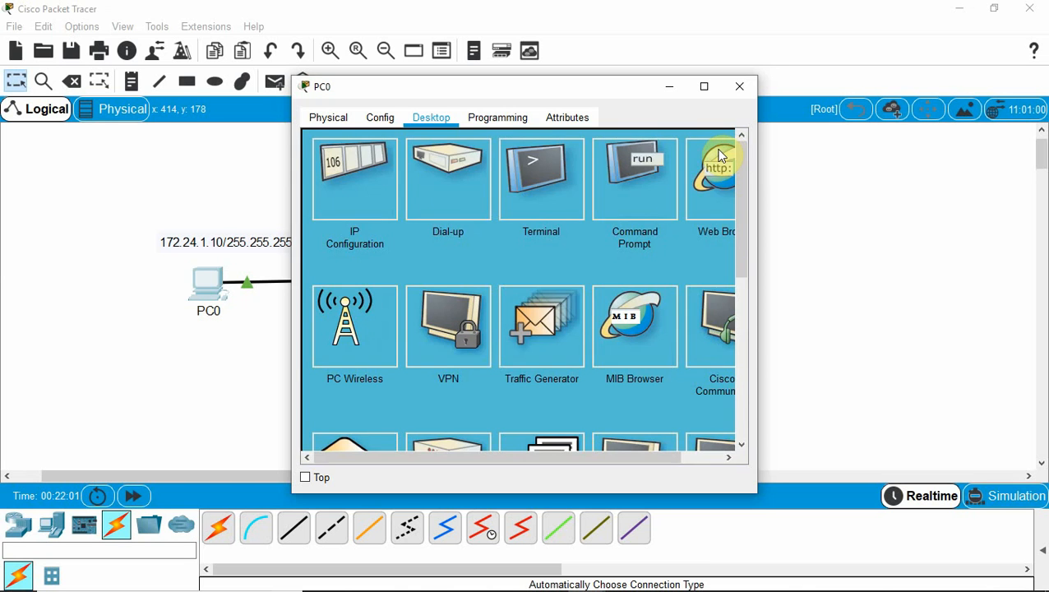
Clear the static IP address and subnet mask of PC0's FastEthernet0 interface and close the device window.
left_click(366, 115)
left_click(362, 216)
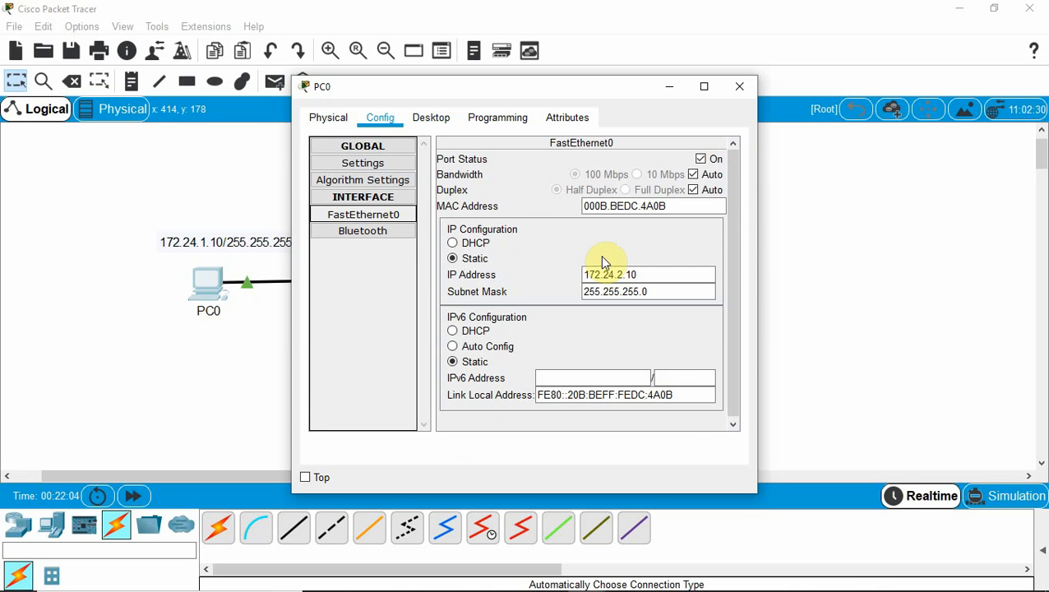
left_click(637, 274)
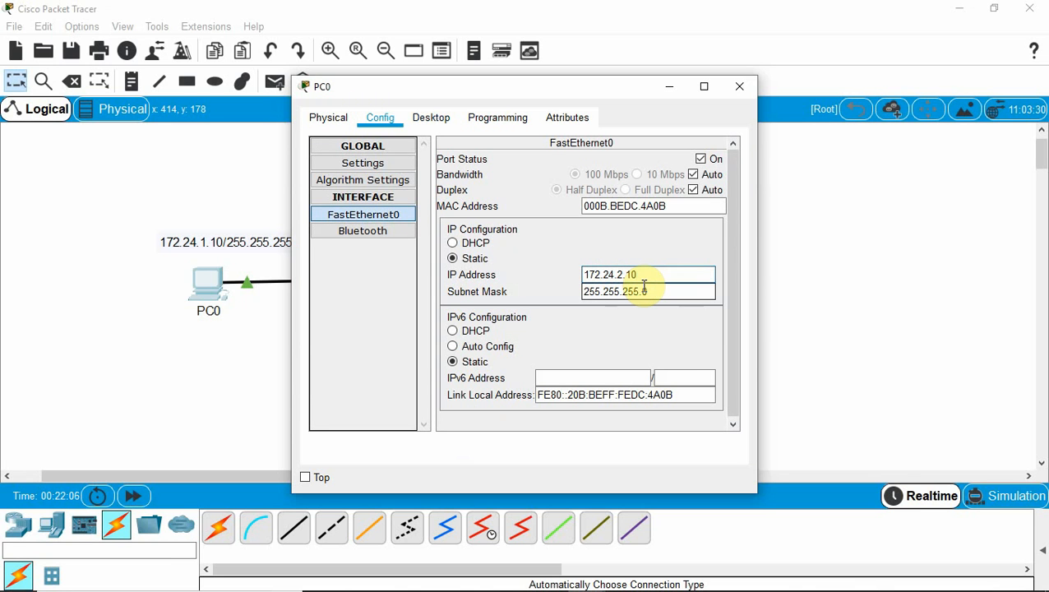
key("BackSpace")
key("BackSpace")
type("20")
left_click(737, 88)
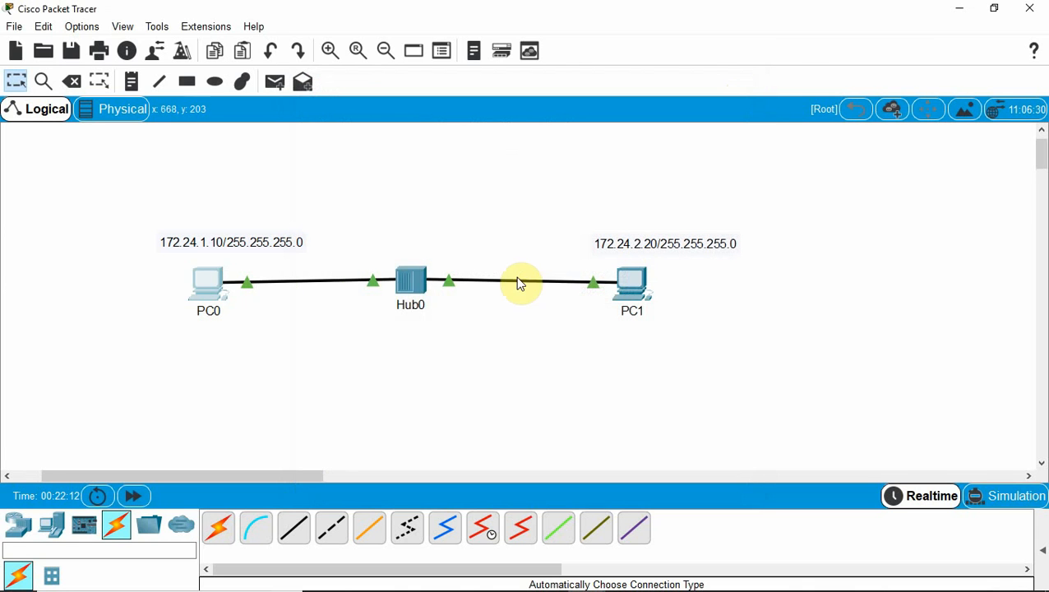
Assign PC0's FastEthernet0 interface the IP address 172.24.1.10 with the default subnet mask 255.255.0.0, and close the device window.
left_click(219, 289)
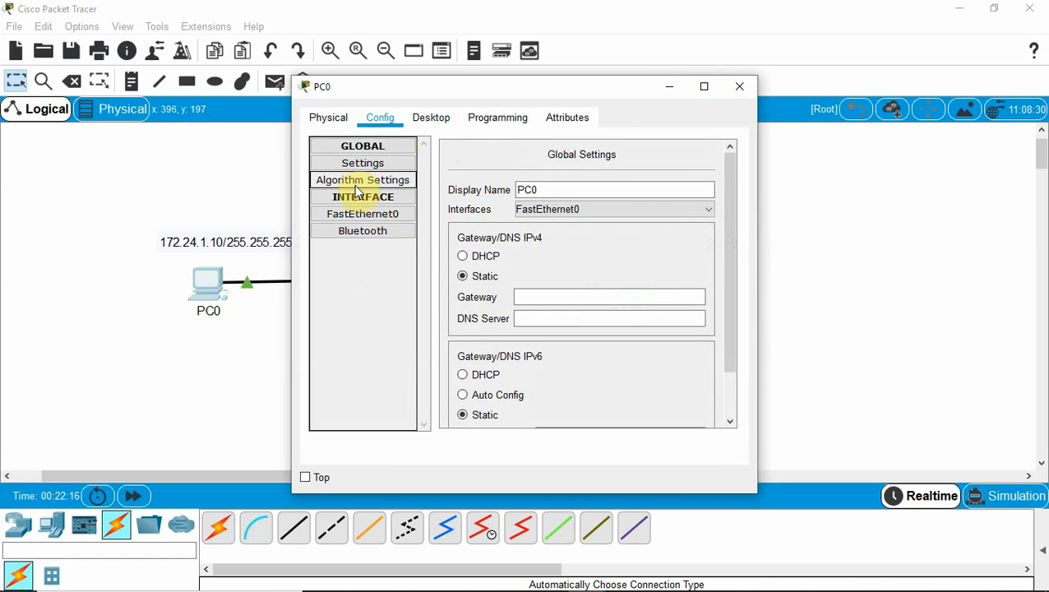
left_click(360, 213)
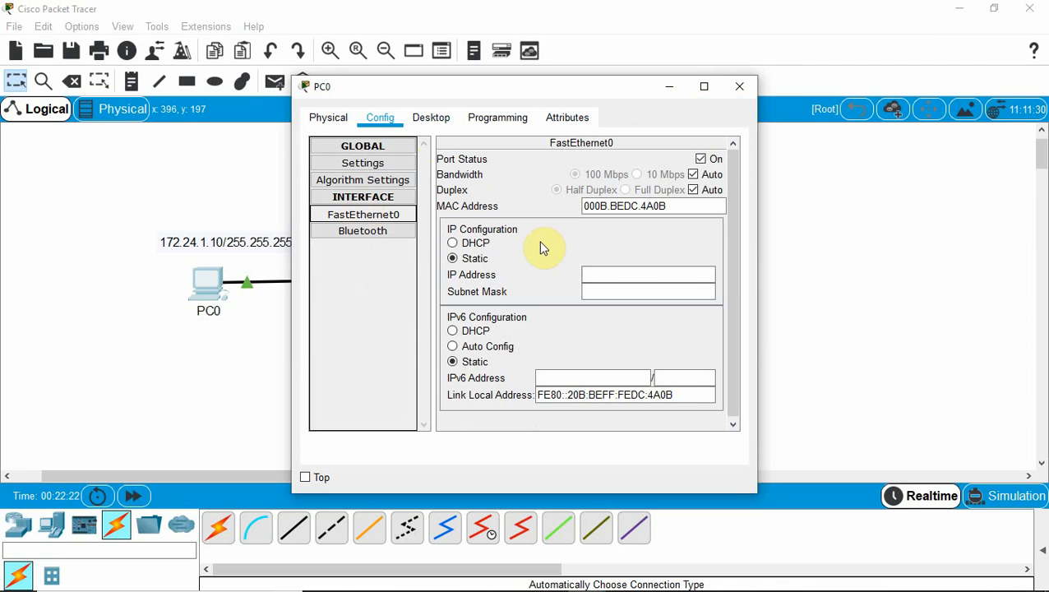
left_click(624, 273)
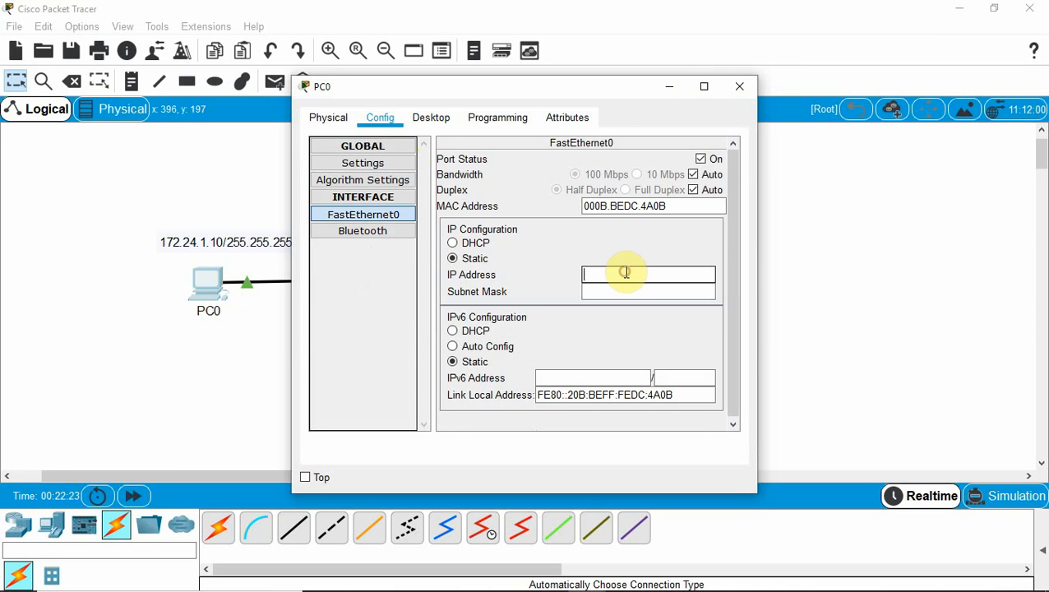
left_click(353, 231)
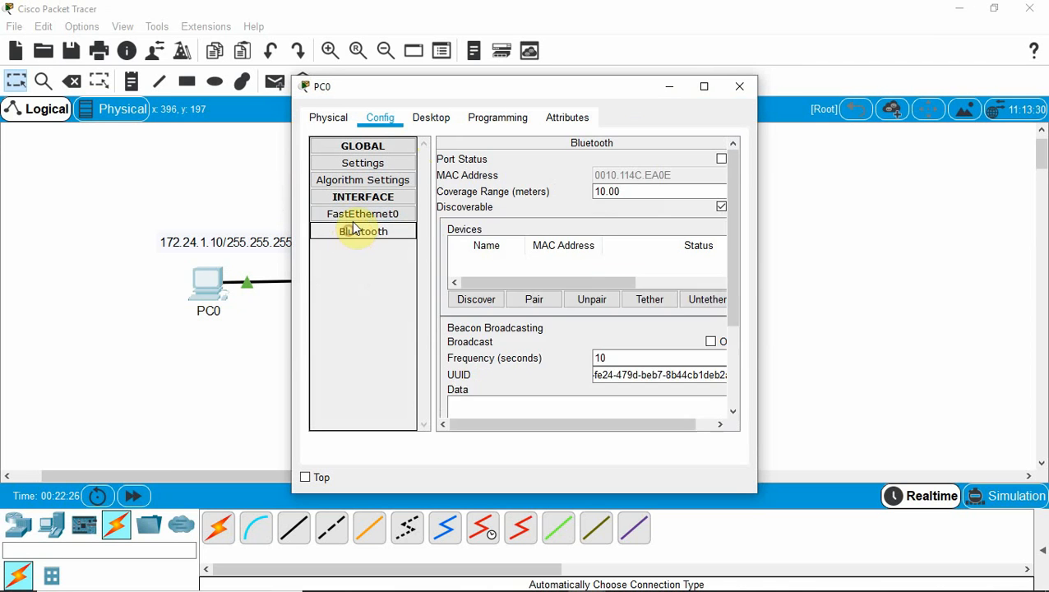
left_click(353, 215)
left_click(599, 277)
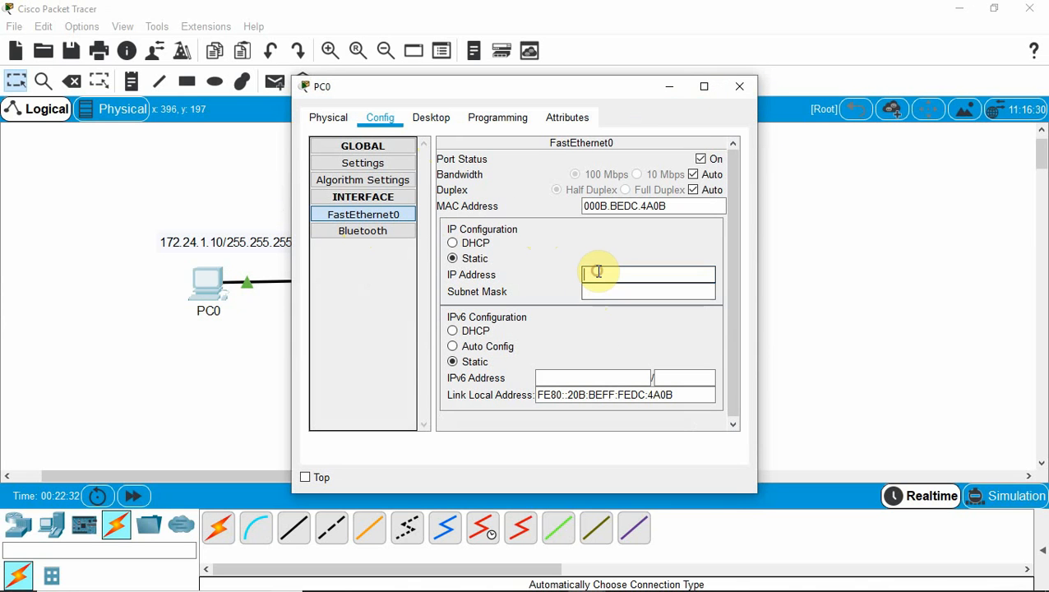
type("172.2")
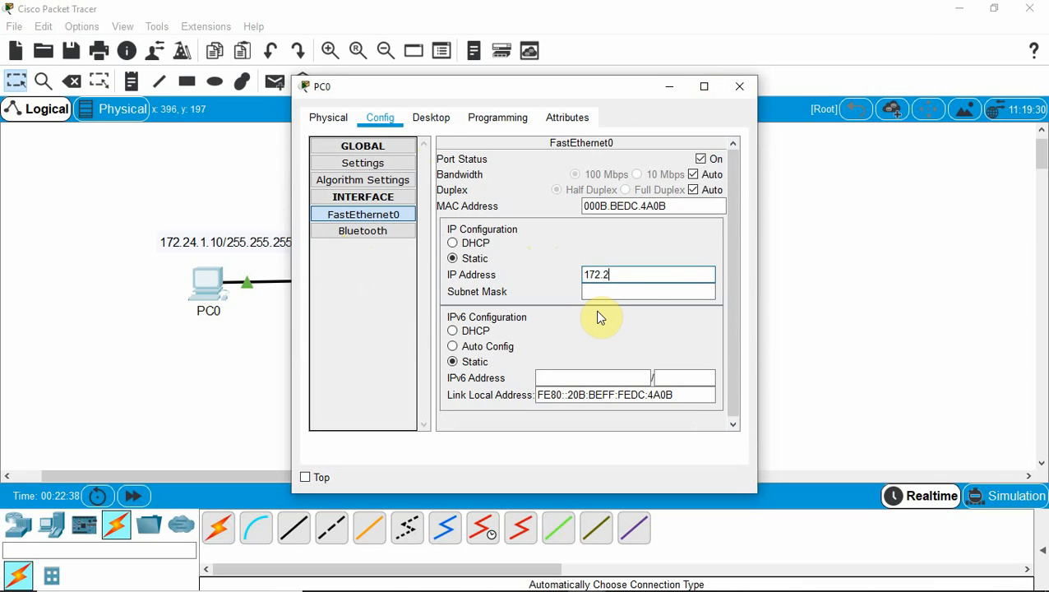
type("4.10")
key("BackSpace")
type(".10")
key("Tab")
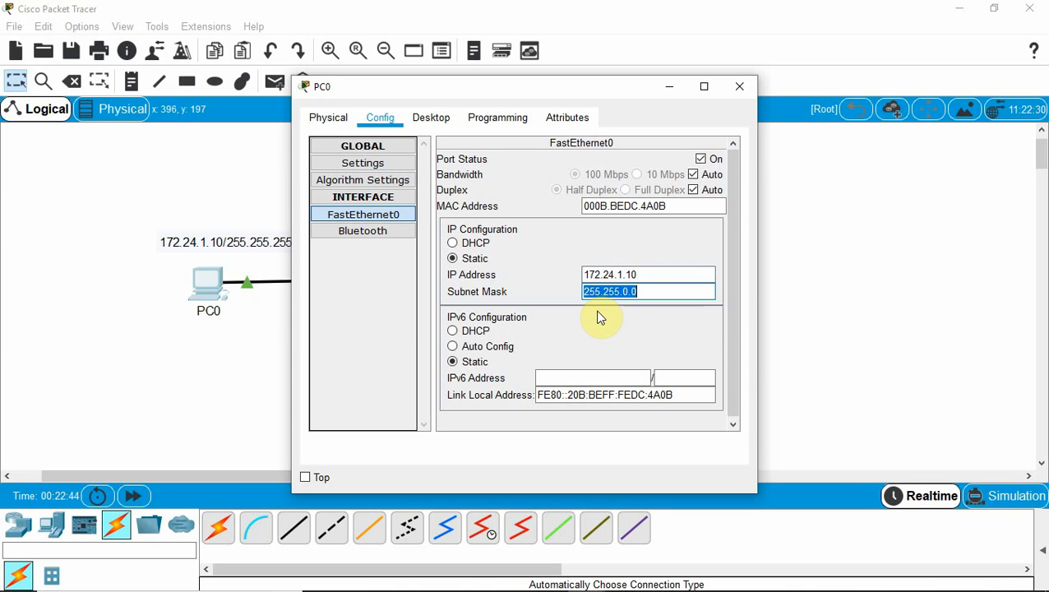
left_click(739, 85)
Edit the third octet of the subnet mask on PC1's FastEthernet0 interface and close the device window.
left_click(632, 283)
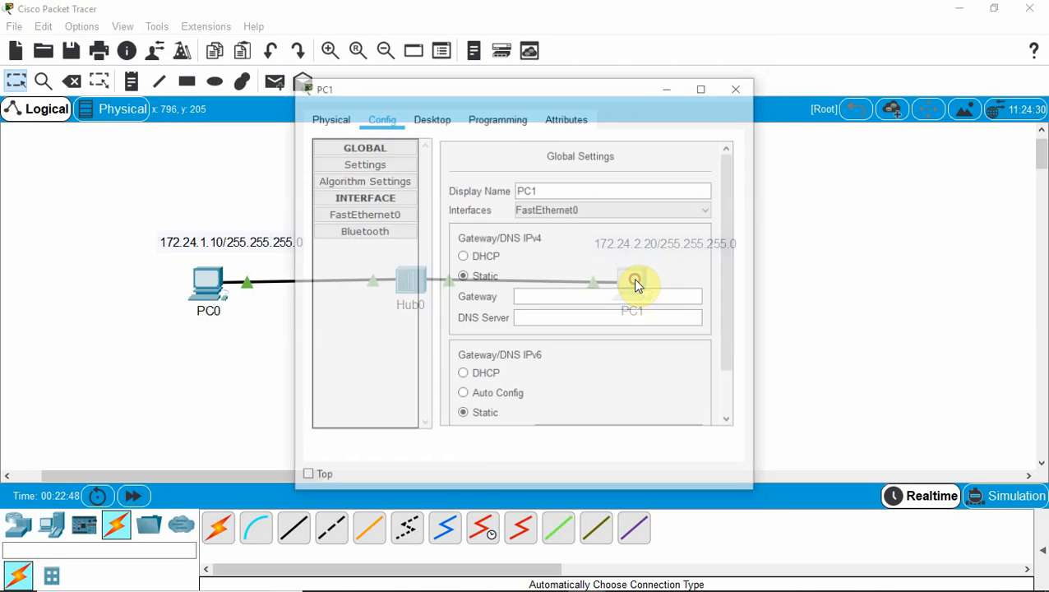
left_click(423, 119)
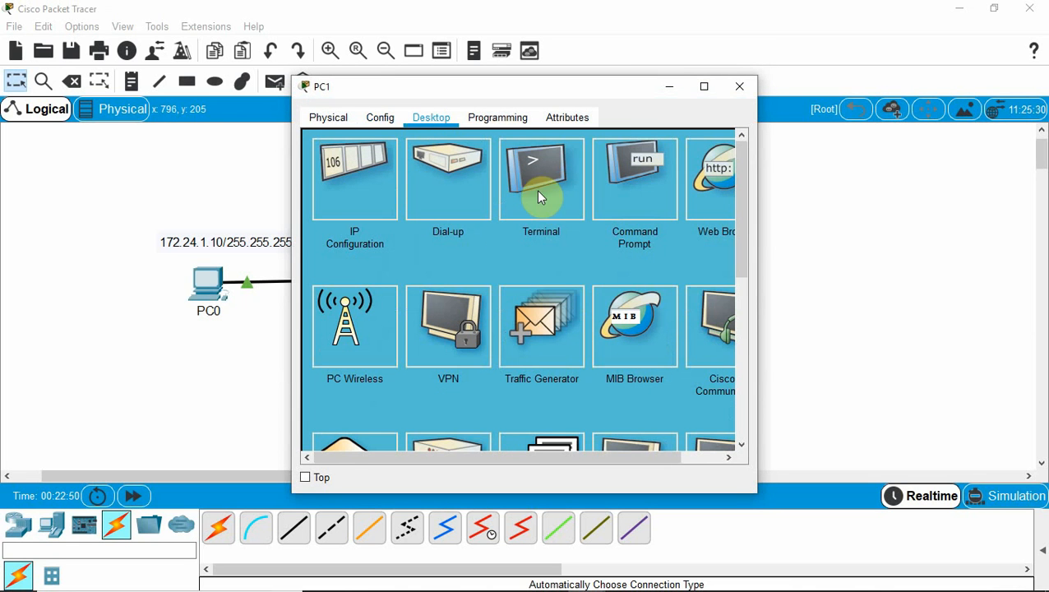
left_click(379, 119)
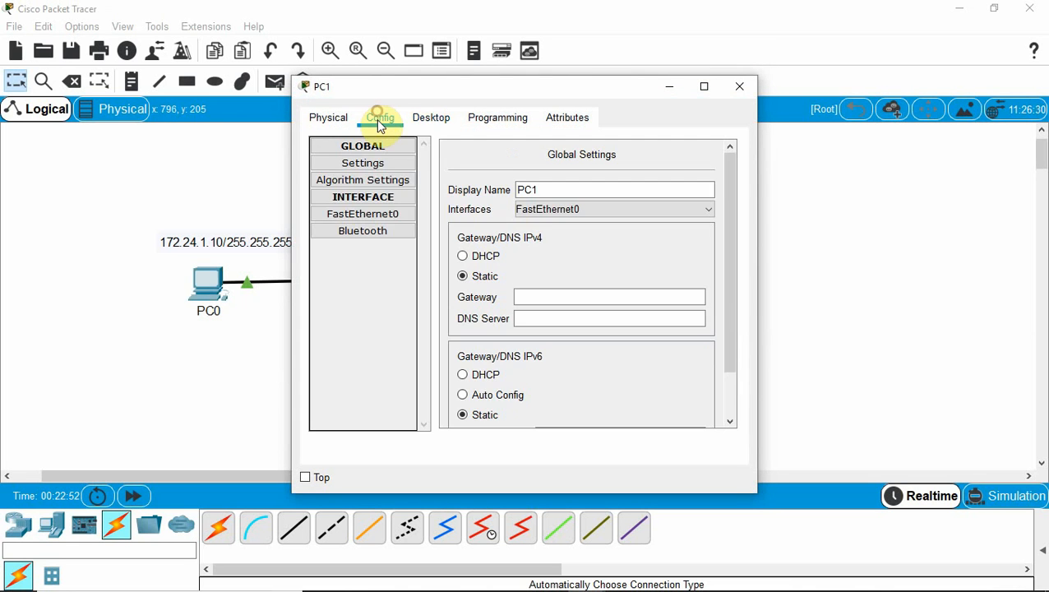
left_click(363, 212)
left_click(643, 292)
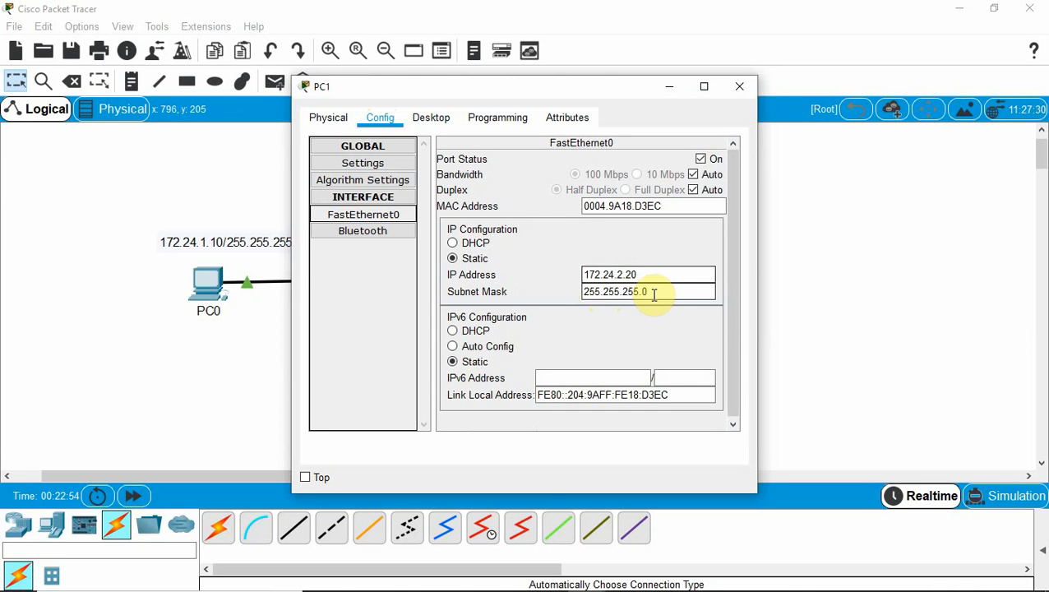
left_click(638, 291)
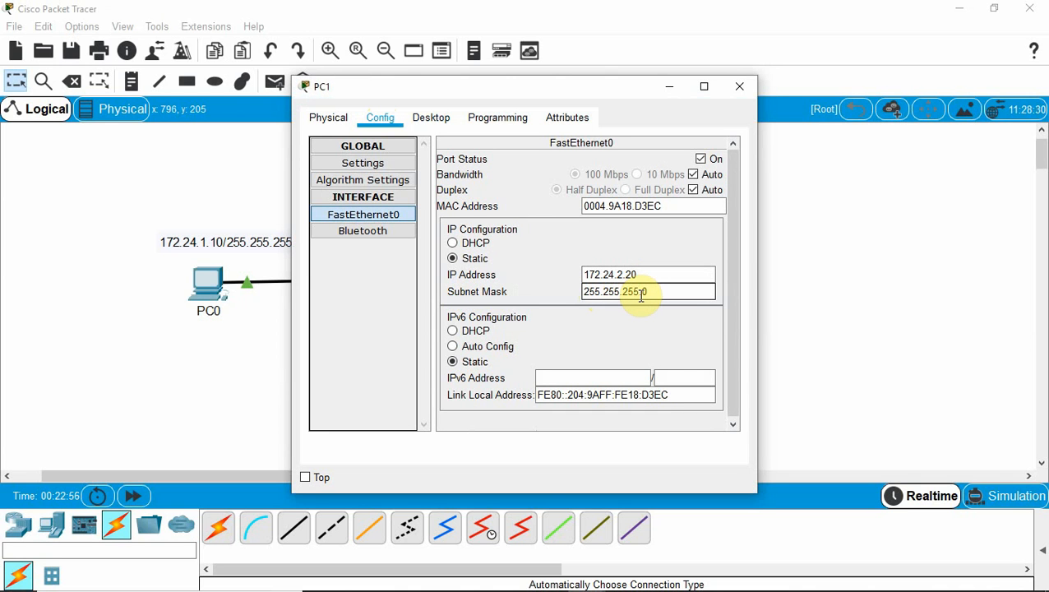
key("BackSpace")
key("BackSpace")
key("BackSpace")
type("255")
left_click(739, 86)
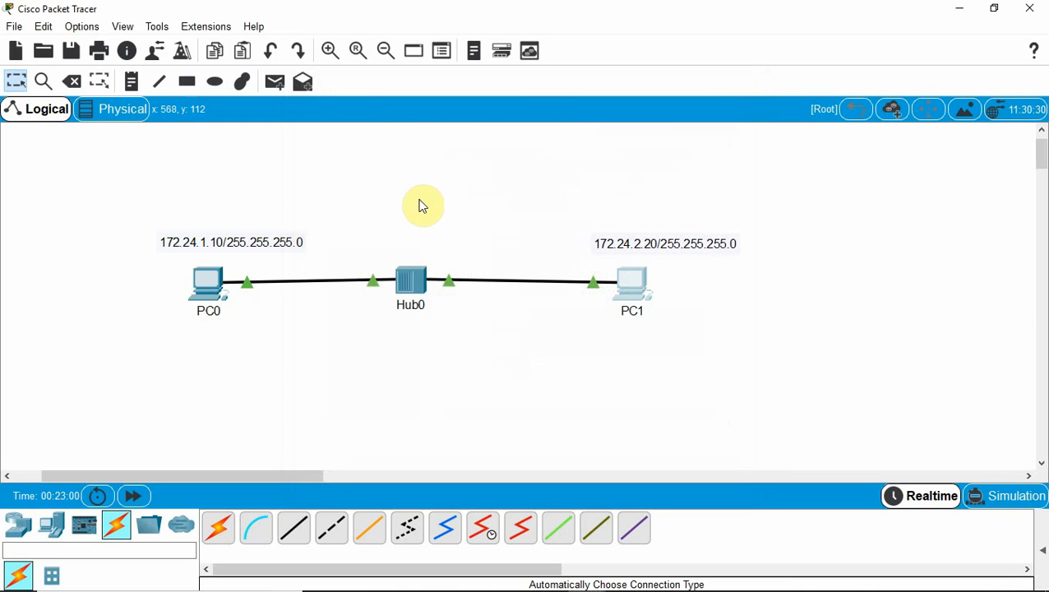
Open PC0's command prompt and push the earlier output out of view with blank prompt lines.
left_click(210, 301)
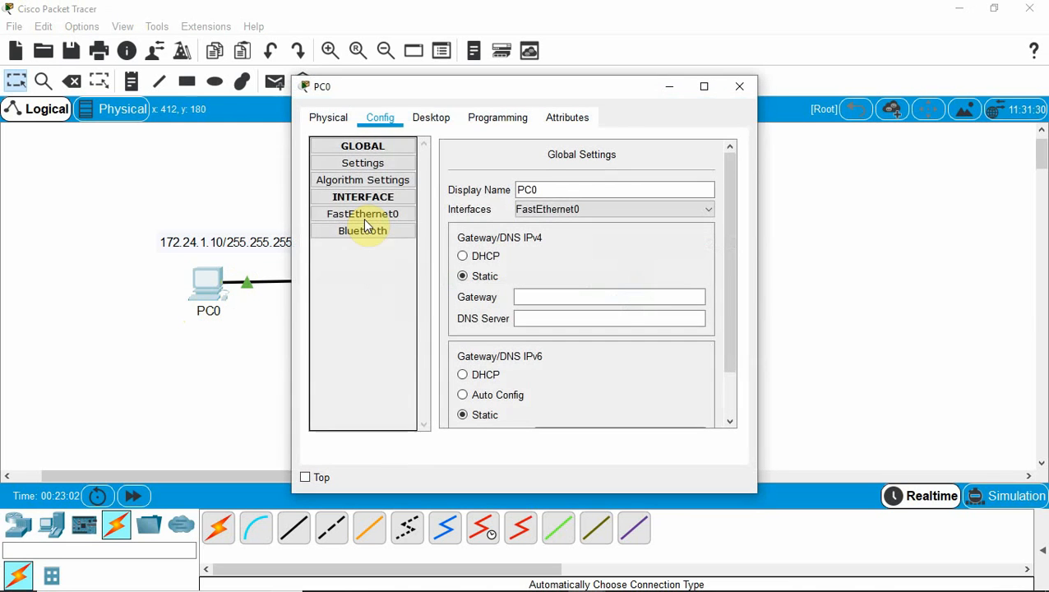
left_click(427, 117)
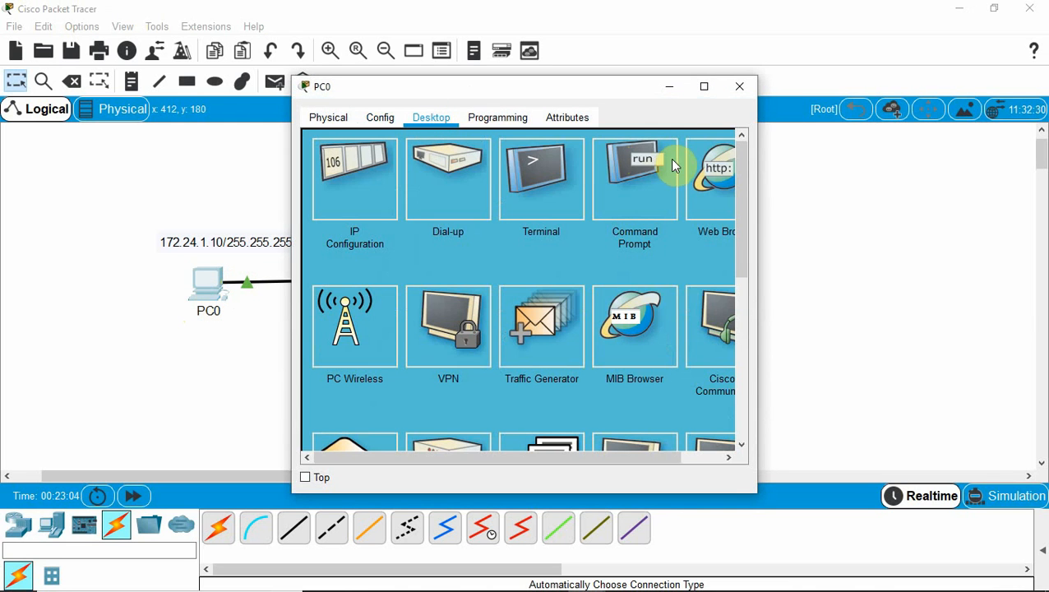
left_click(645, 168)
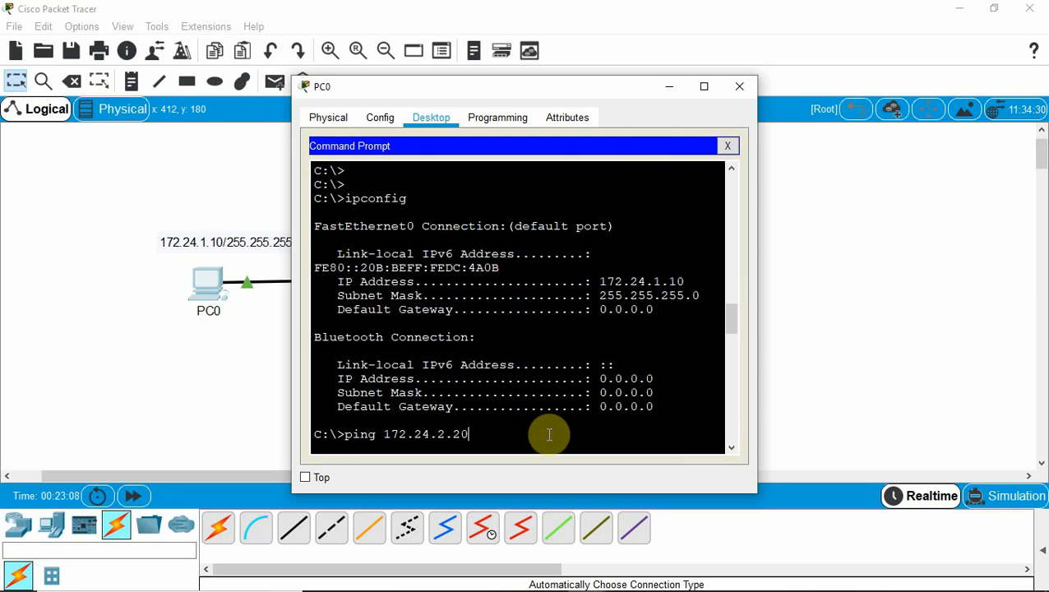
key("Return")
key("Return")
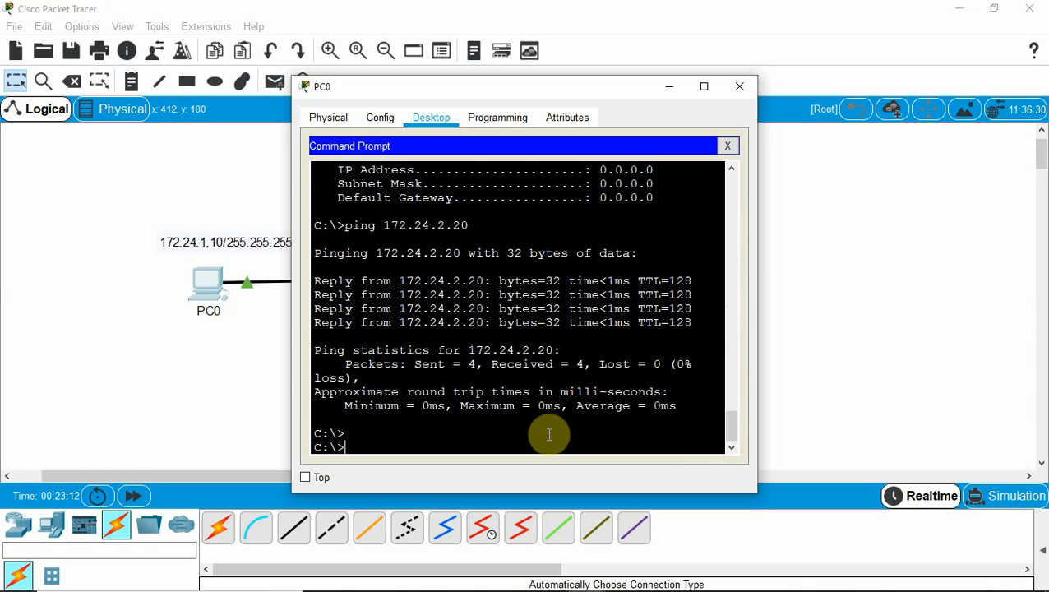
key("Return")
key("Return")
key("Return")
key("Return")
key("Return")
key("Return")
key("Return")
key("Return")
key("Return")
key("Return")
key("Return")
key("Return")
key("Return")
key("Return")
key("Return")
key("Return")
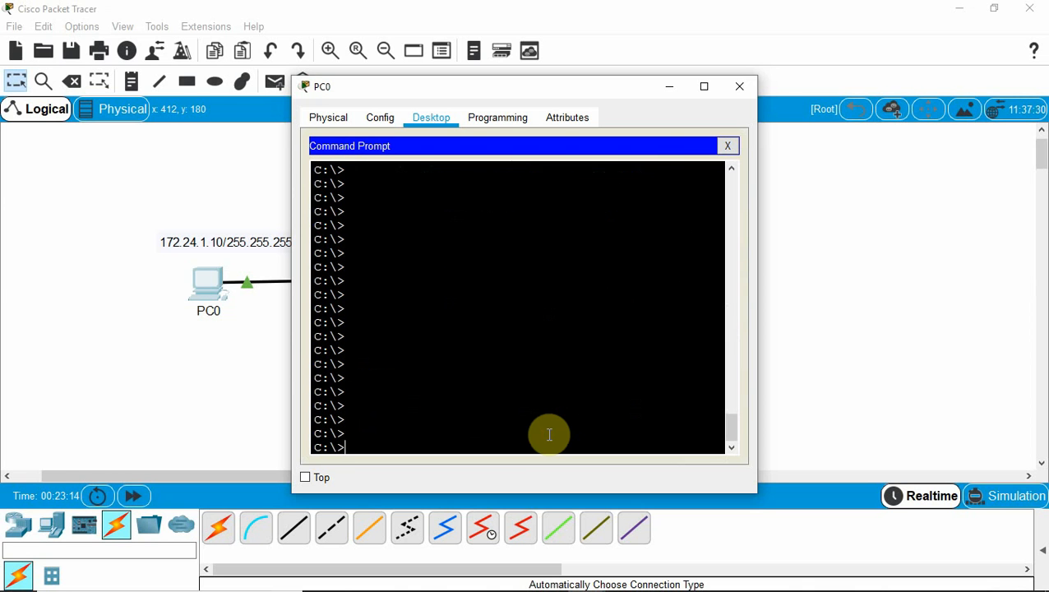
Display PC0's current IP configuration with the ipconfig command.
type("ipconfig")
key("Return")
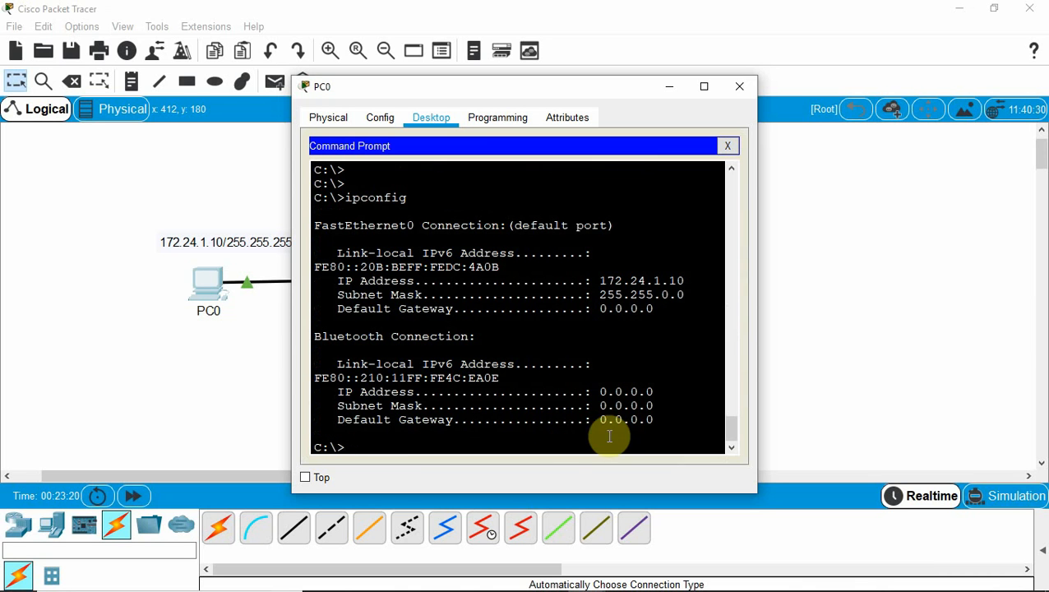
left_click(548, 434)
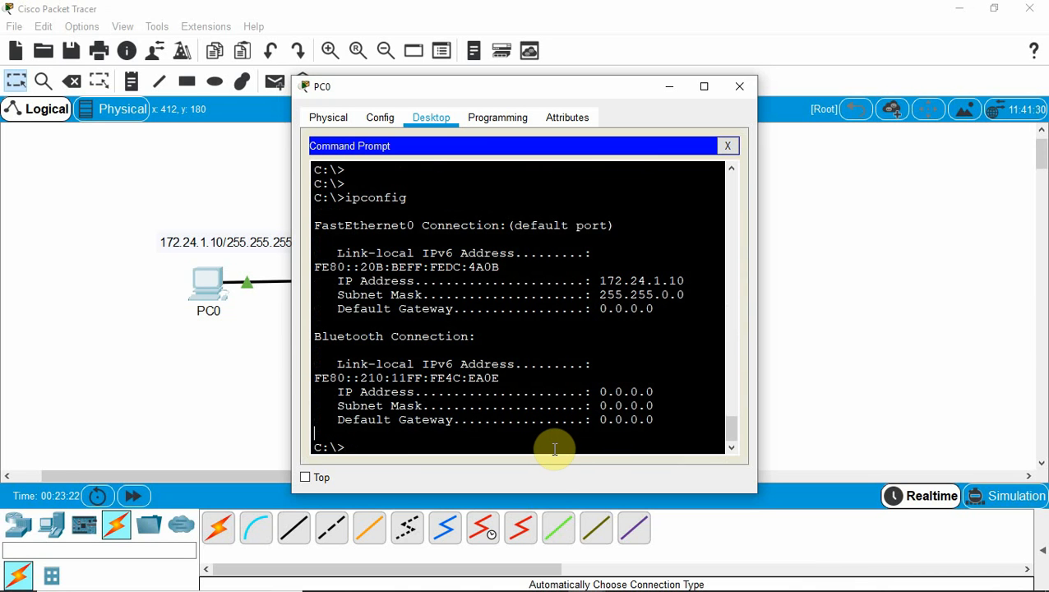
Ping 172.24.2.20 from PC0's command prompt and close the device window.
left_click(553, 448)
type("ping 172.24")
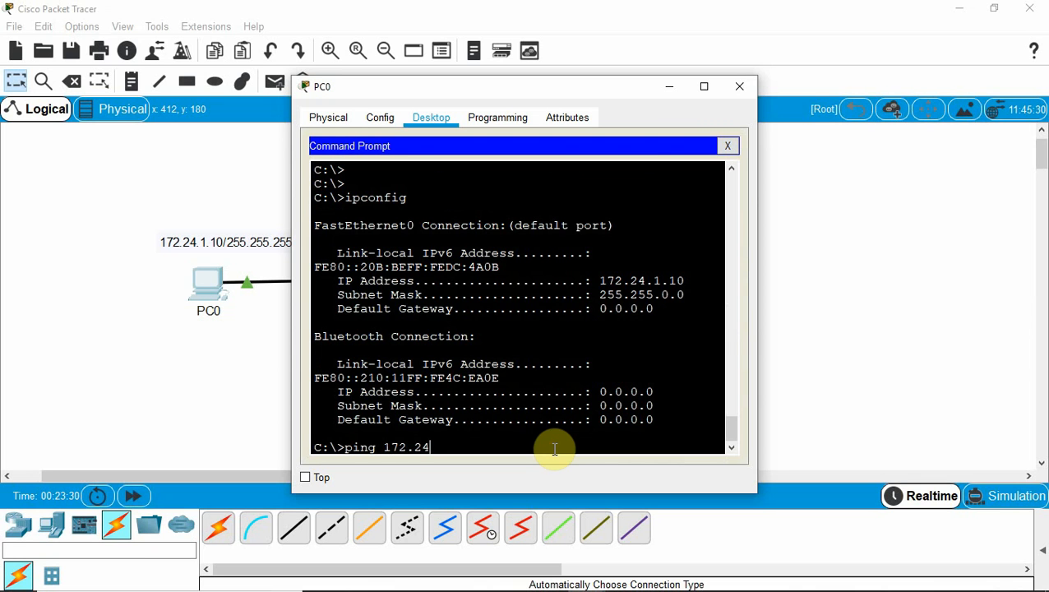
type(".2.20")
key("Return")
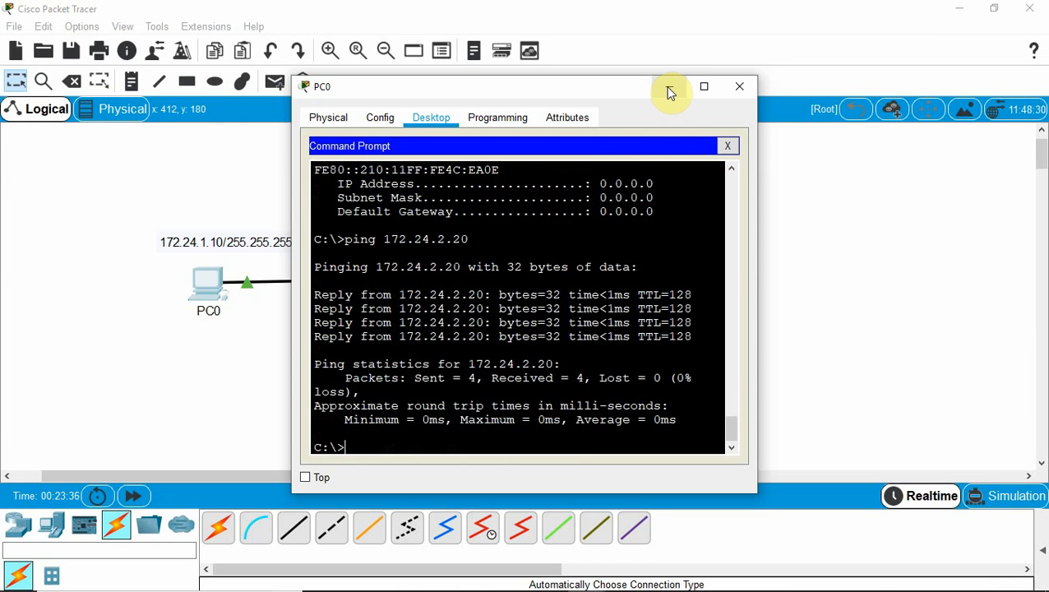
left_click(739, 88)
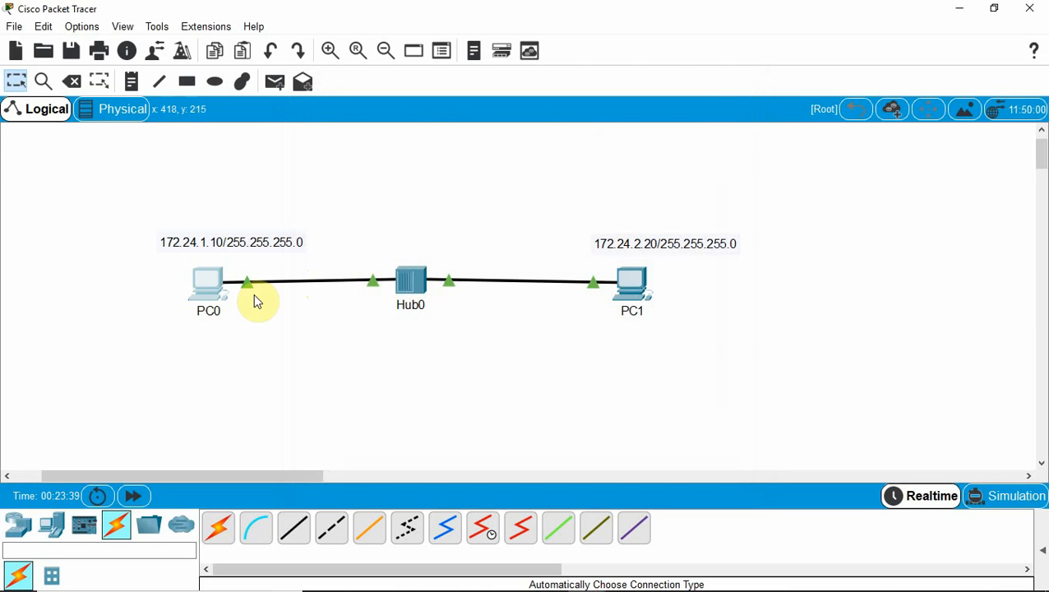
Change the address label above PC0 to 172.24.1.10/255.255.0.0.
double_click(251, 245)
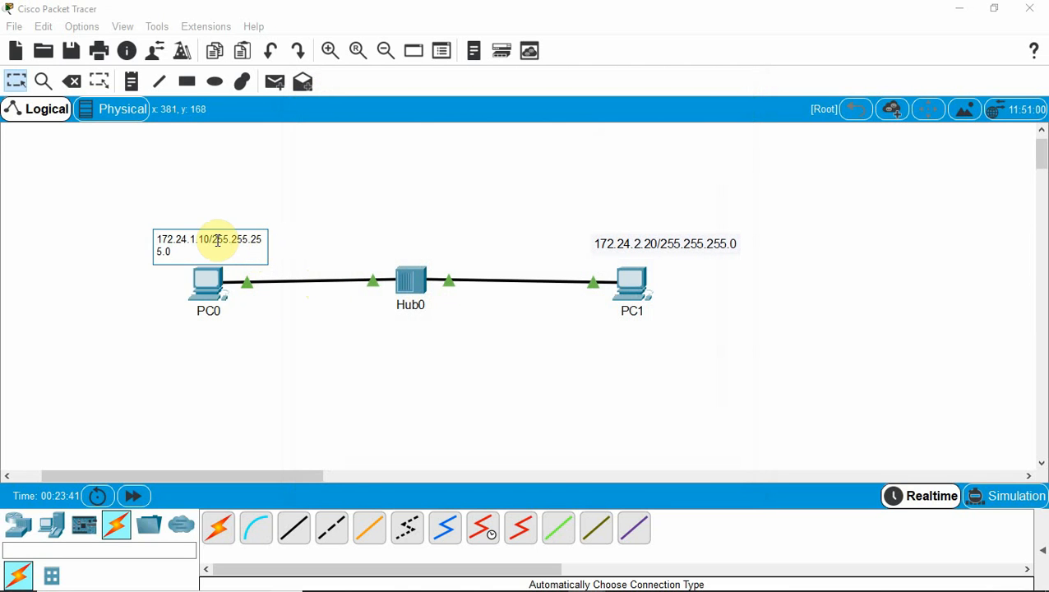
left_click(162, 250)
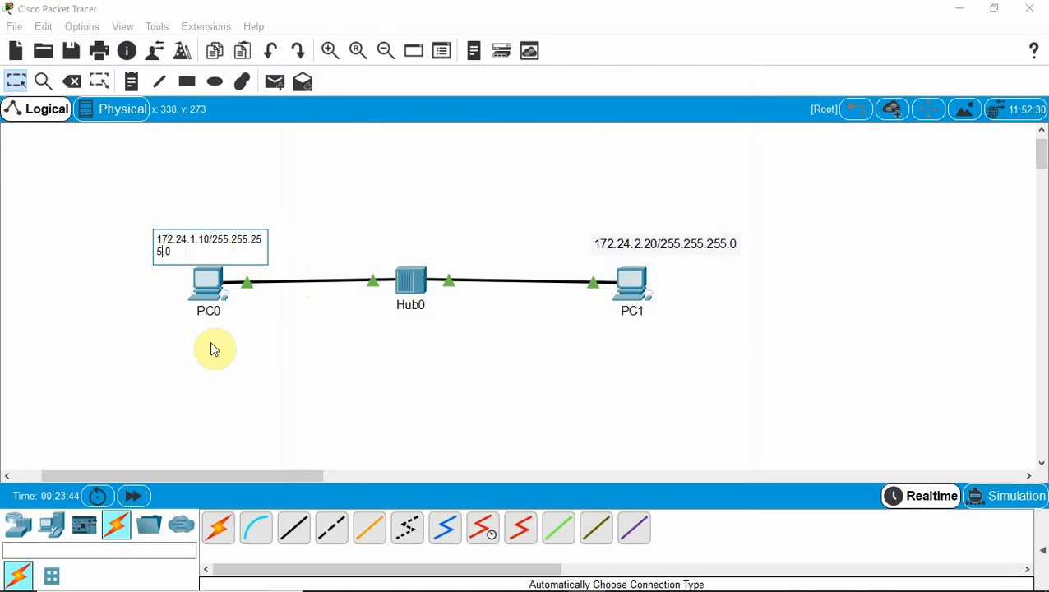
key("BackSpace")
key("BackSpace")
key("BackSpace")
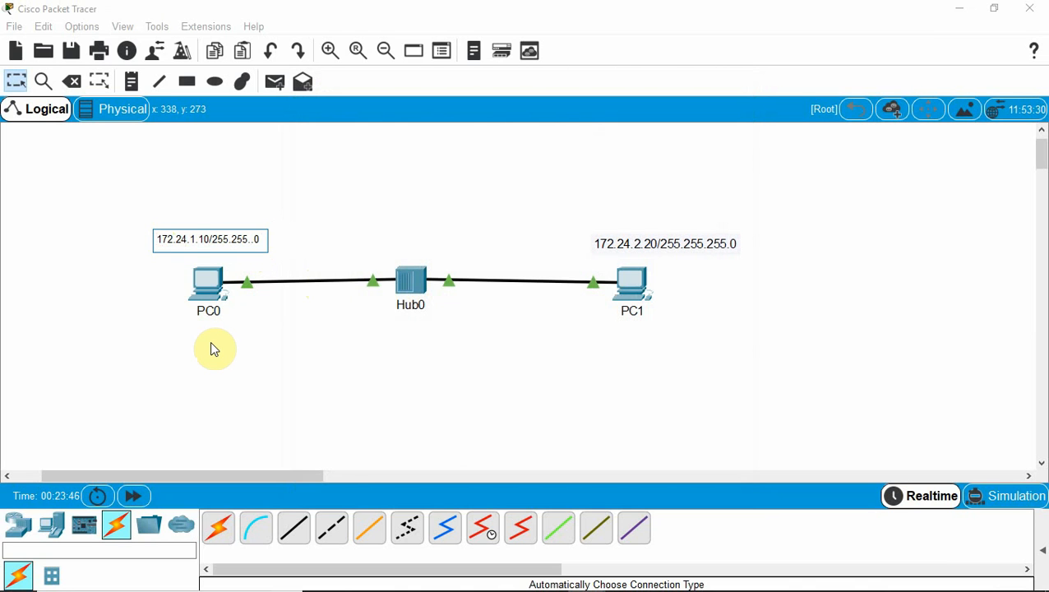
type("0")
left_click(336, 391)
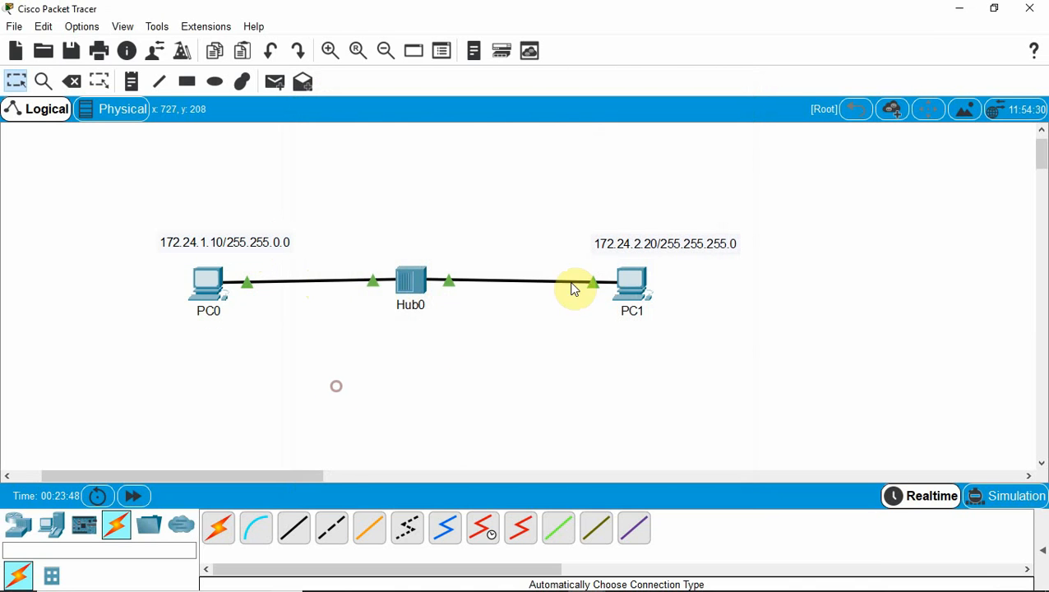
Change the address label above PC1 to 172.24.2.20/255.255.0.0.
left_click(678, 251)
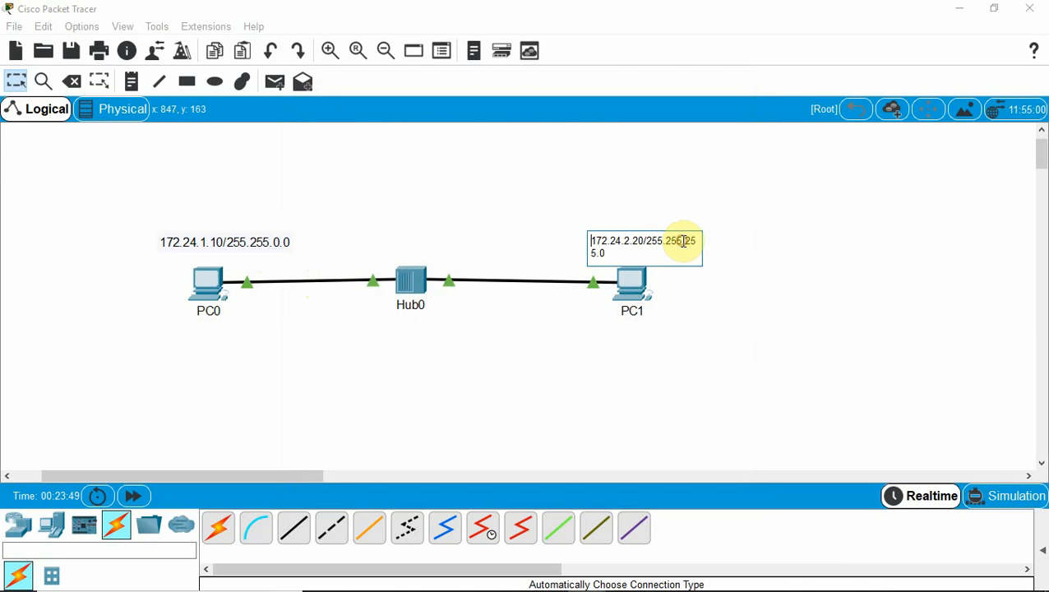
left_click(595, 254)
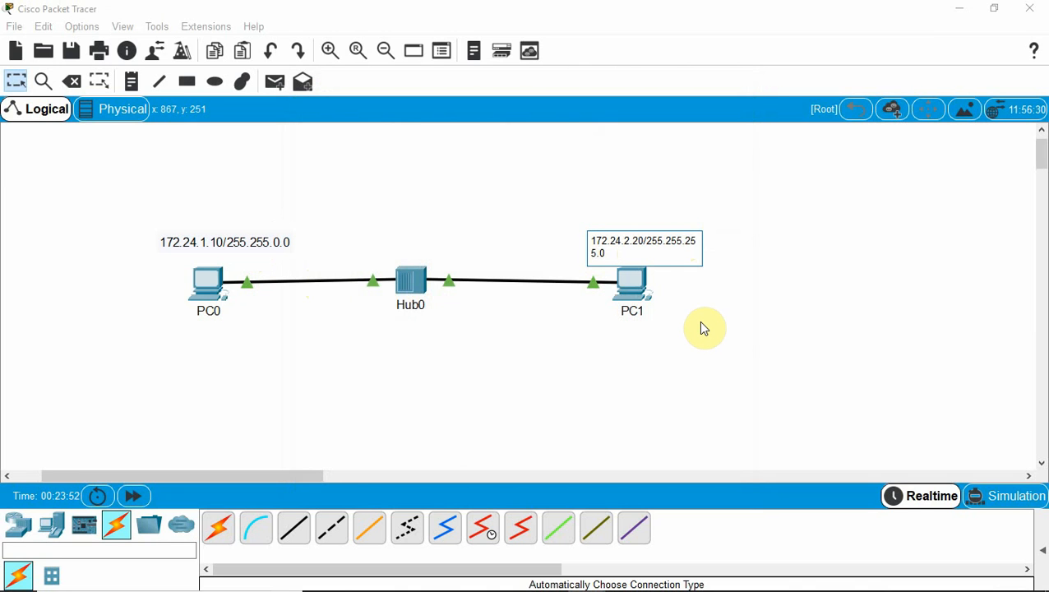
key("BackSpace")
key("BackSpace")
key("BackSpace")
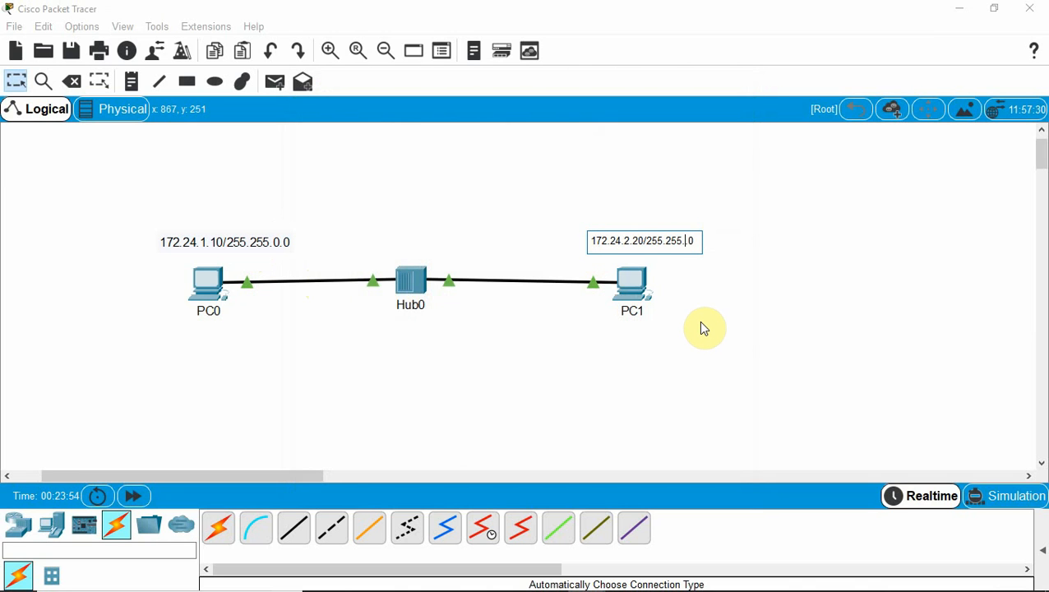
type("0")
left_click(575, 373)
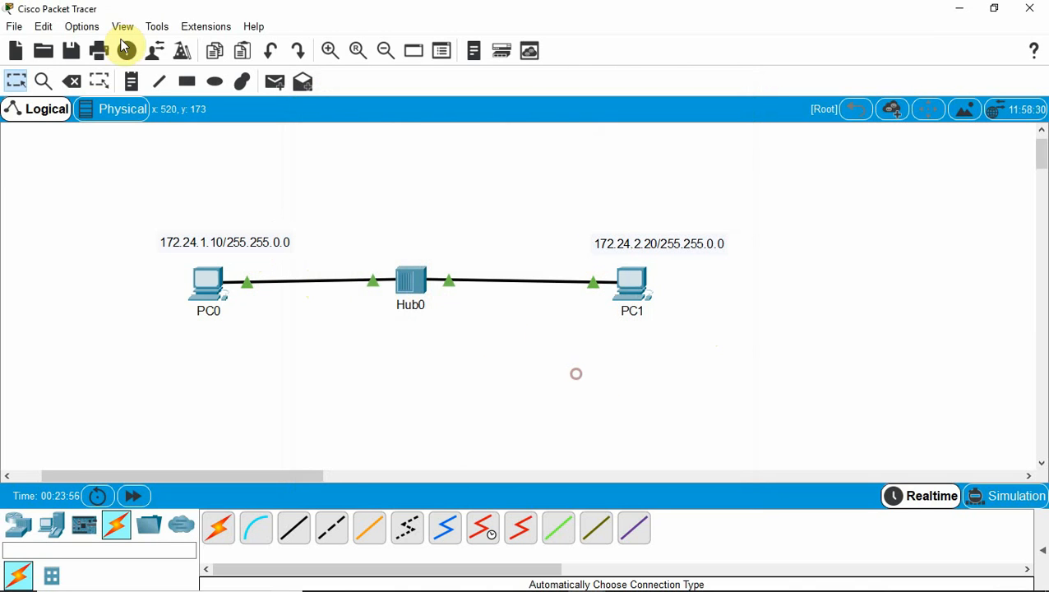
left_click(16, 26)
mouse_move(84, 98)
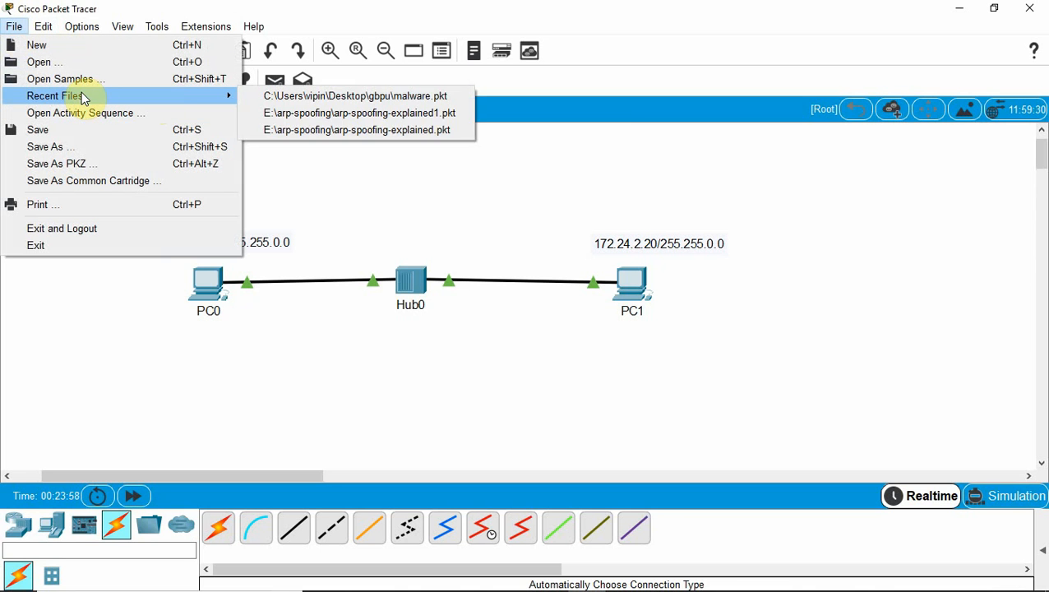
left_click(489, 176)
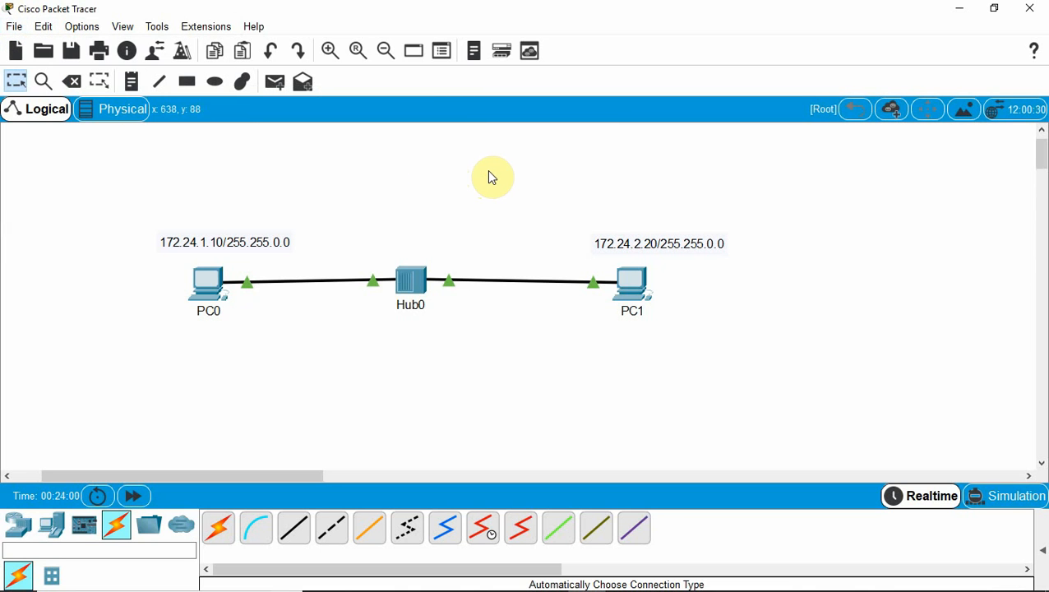